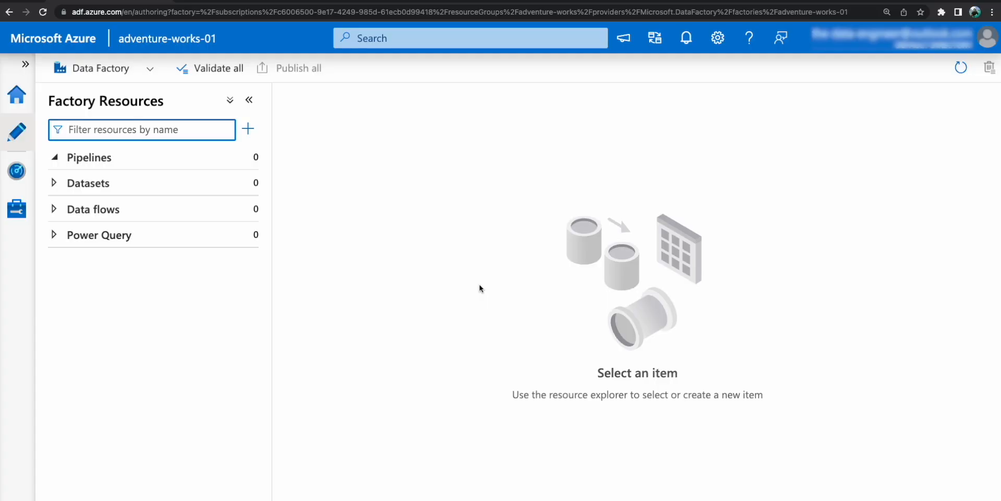
Create a new pipeline and name it SET_STARTTIME_ENDTIME.
click(246, 156)
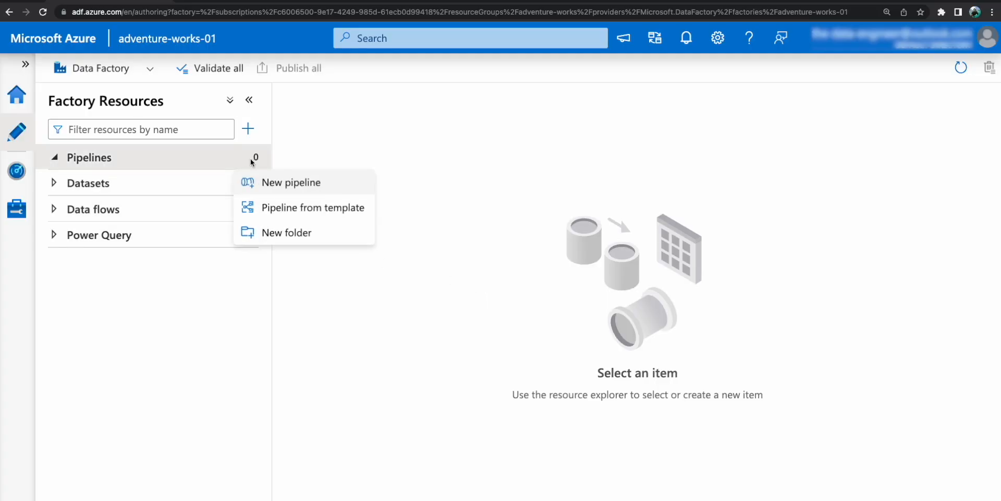
click(286, 183)
double_click(843, 244)
key(BackSpace)
text(SET)
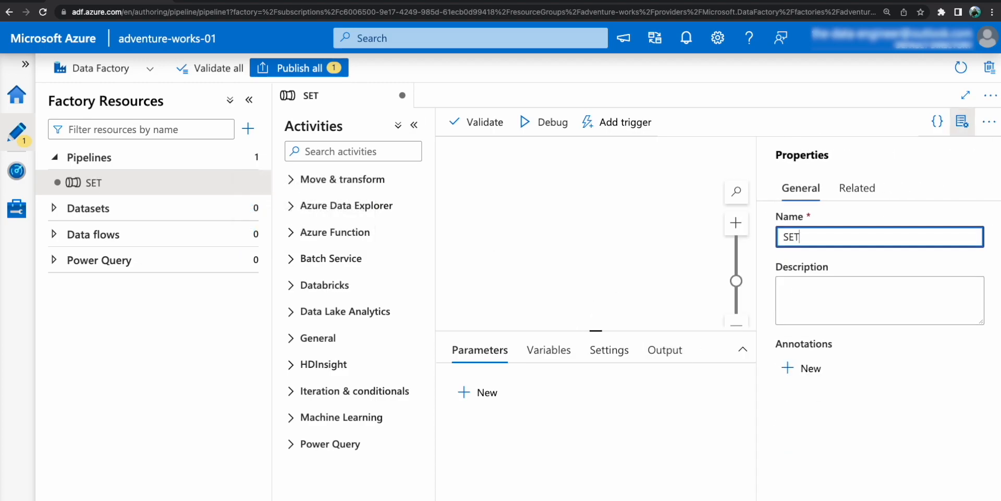
text(_STARTTIME_ENDTIME)
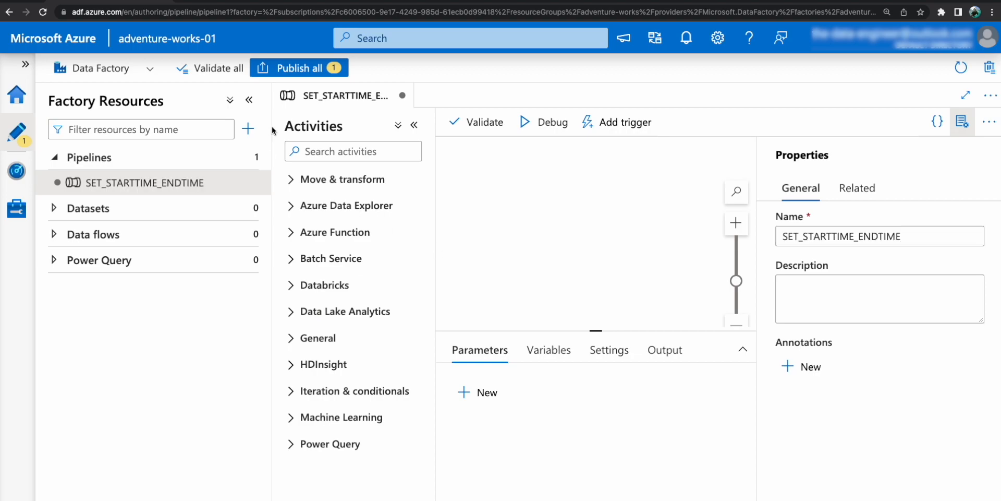
Find the Set variable activity, place it on the pipeline canvas, and rename it Set variable.
click(343, 151)
text(sert)
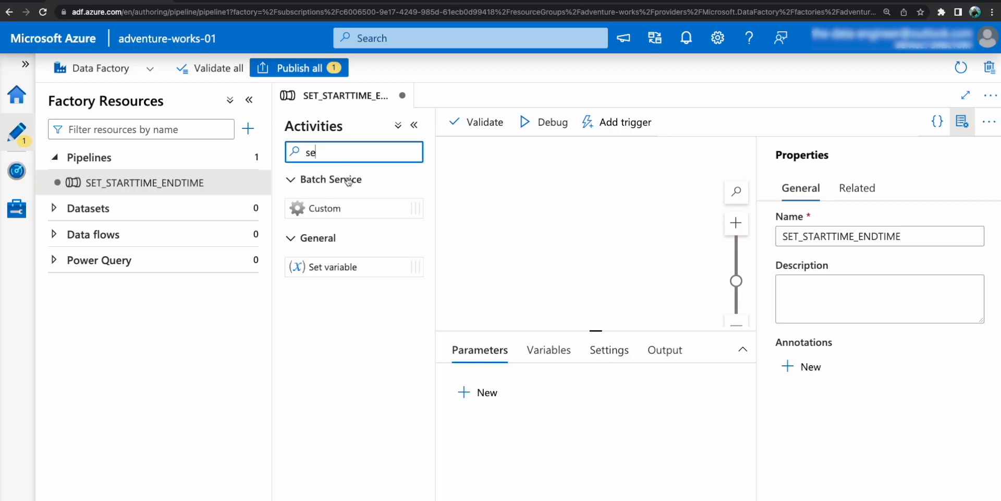
key(BackSpace)
key(BackSpace)
drag(329, 266, 608, 283)
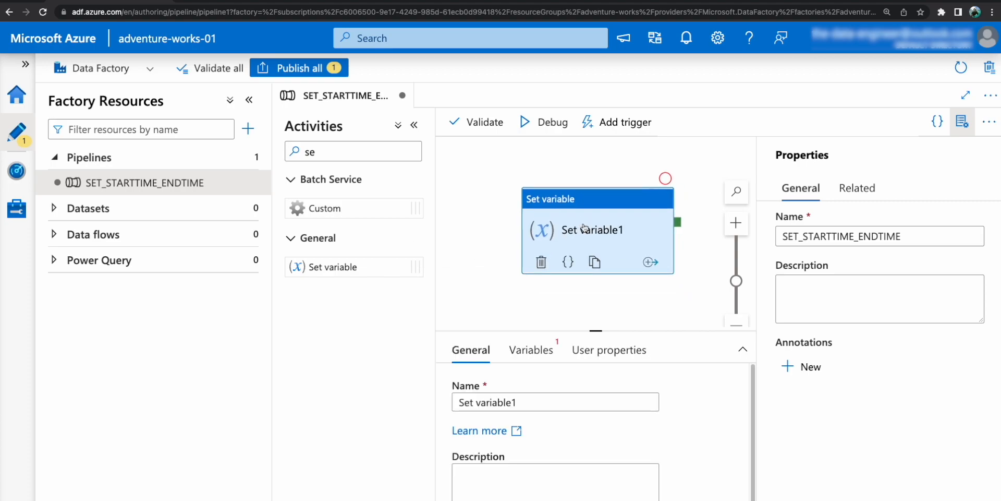
click(544, 400)
Add two String parameters named starttime and endtime to the pipeline.
click(492, 324)
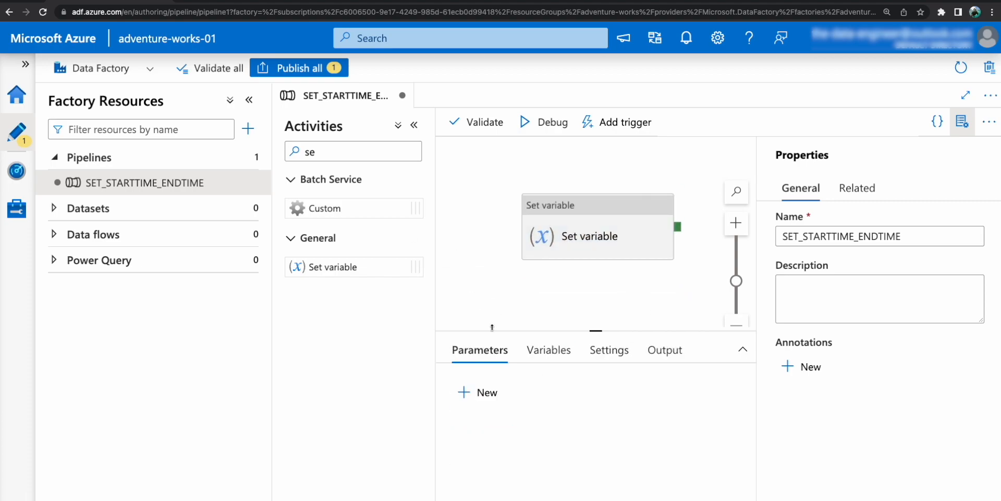
click(478, 393)
click(529, 451)
text(starttime)
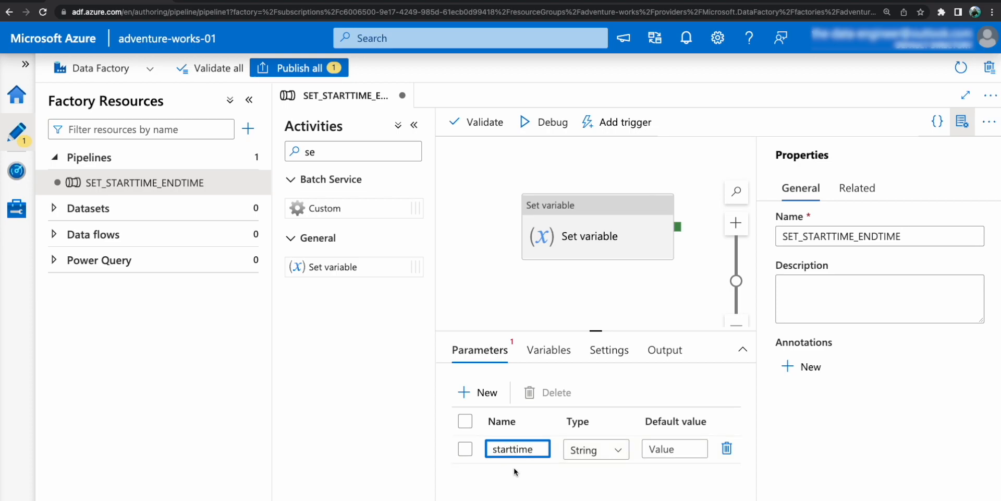
click(478, 392)
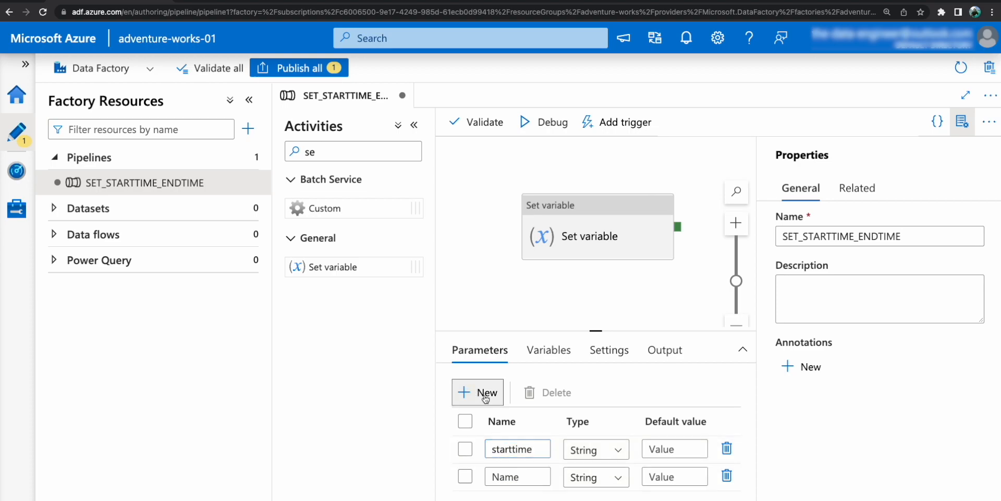
click(516, 476)
text(endtm)
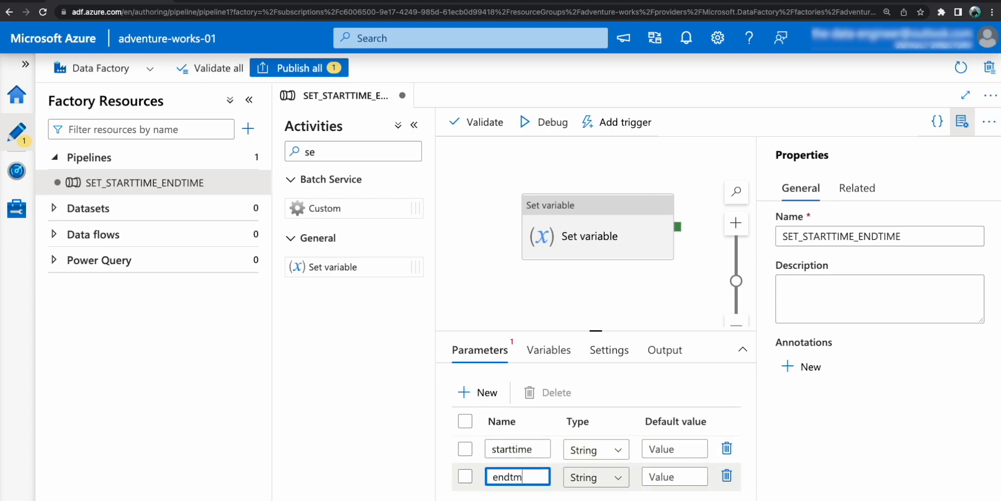
key(BackSpace)
text(ime)
Add a String variable named output to the pipeline.
click(545, 354)
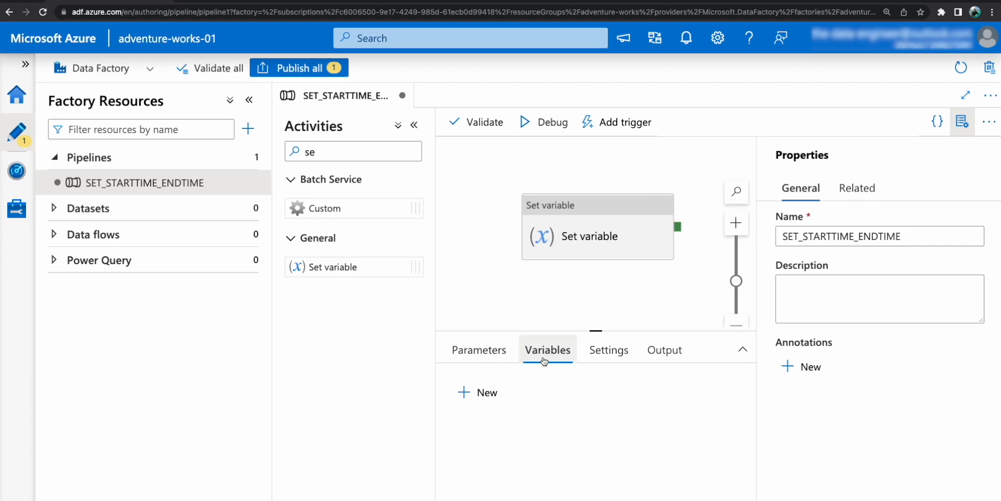
click(477, 394)
click(529, 445)
text(o)
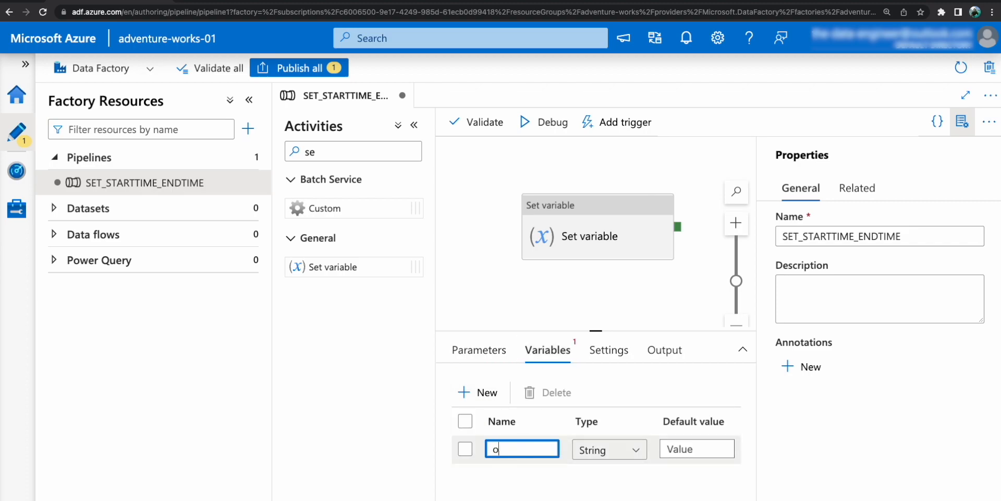
text(utput)
click(526, 290)
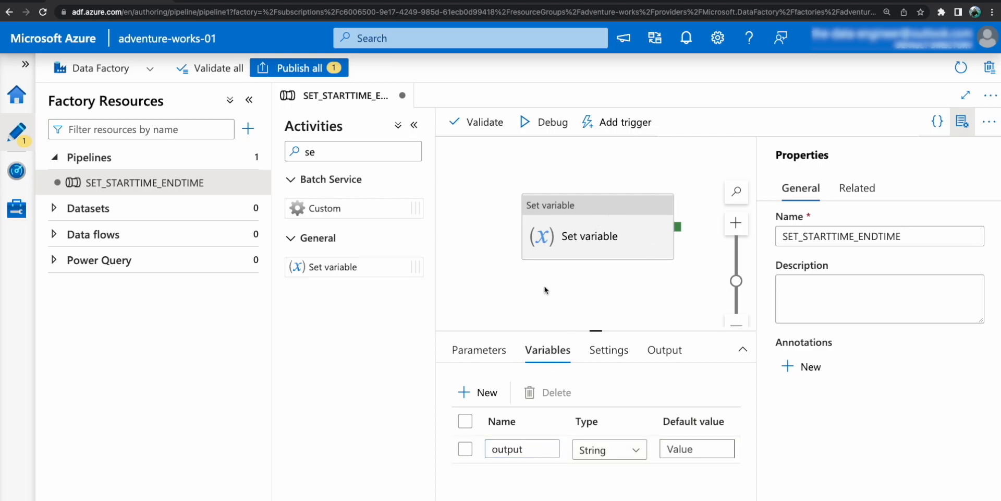
Assign the output variable as the target of the Set variable activity.
drag(610, 245, 590, 254)
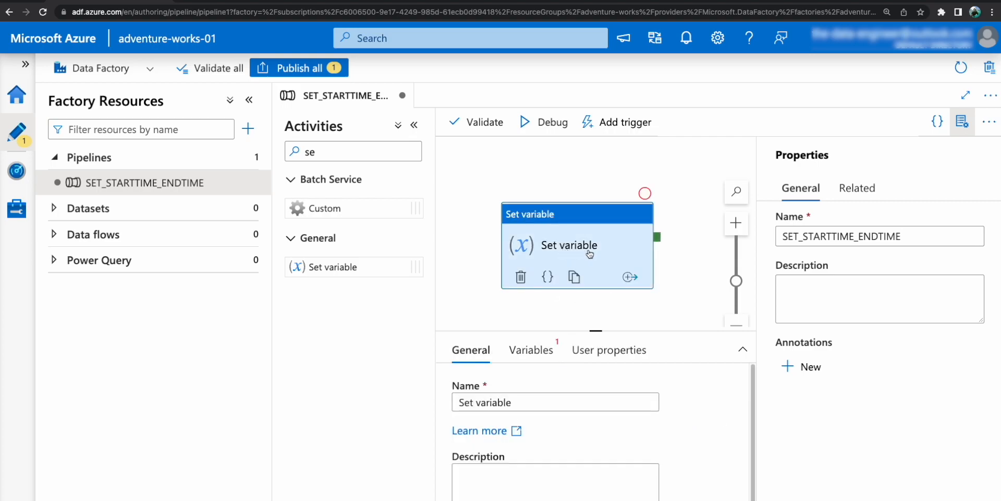
click(530, 350)
click(537, 410)
click(527, 433)
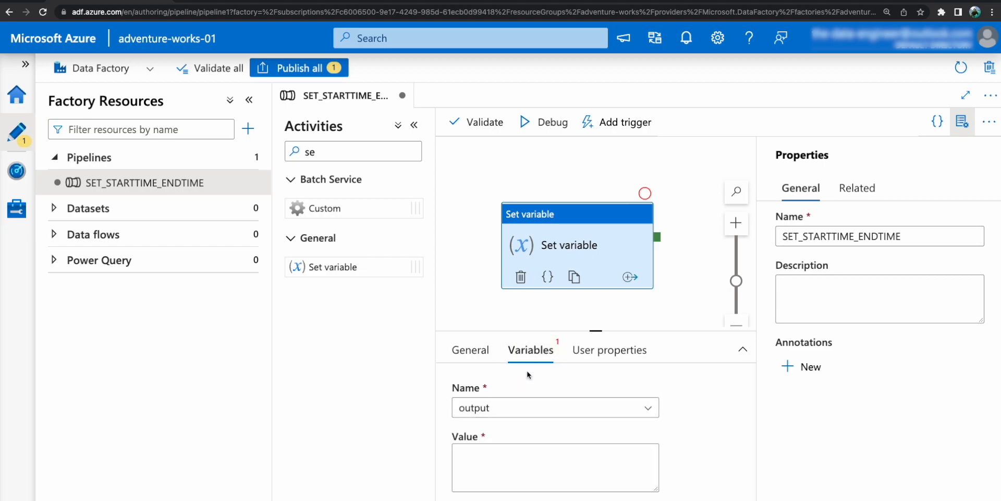
drag(533, 331, 533, 321)
click(515, 464)
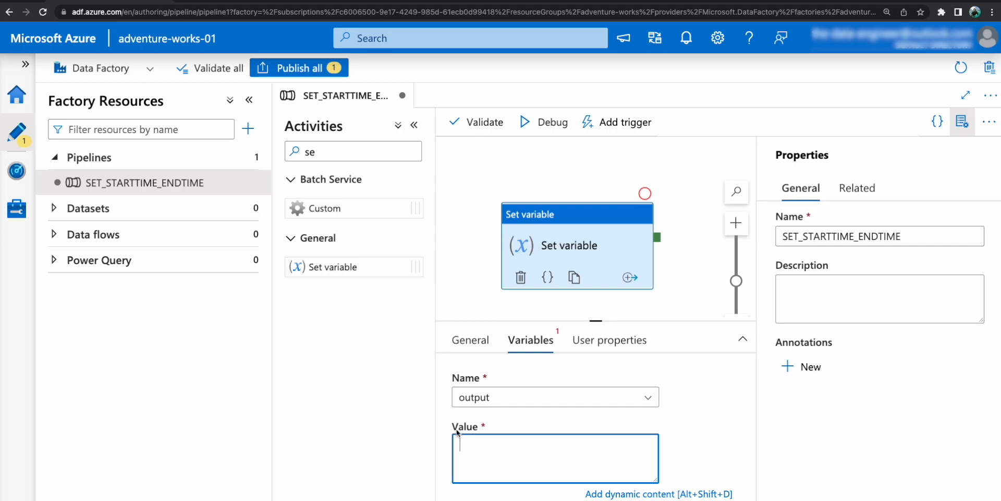
click(621, 494)
scroll(654, 380, down, 2)
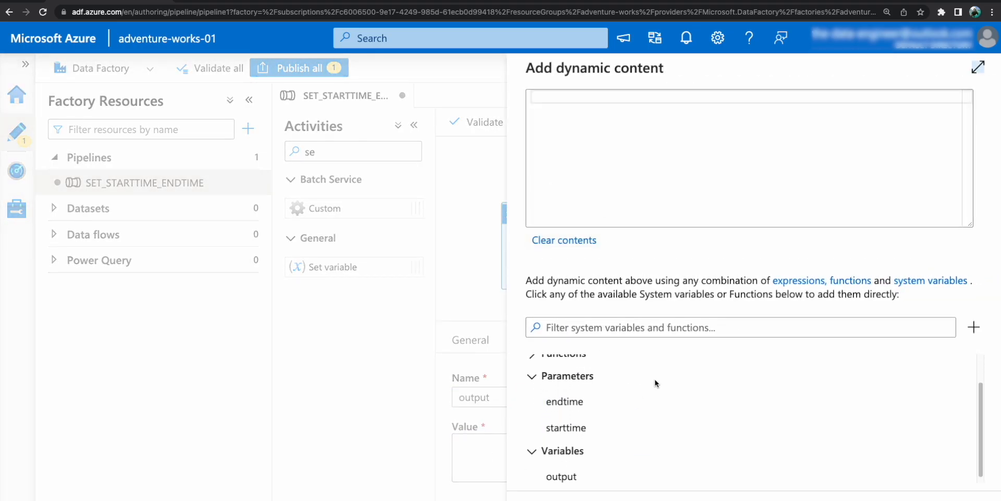
scroll(650, 391, up, 2)
click(621, 120)
text(@concat)
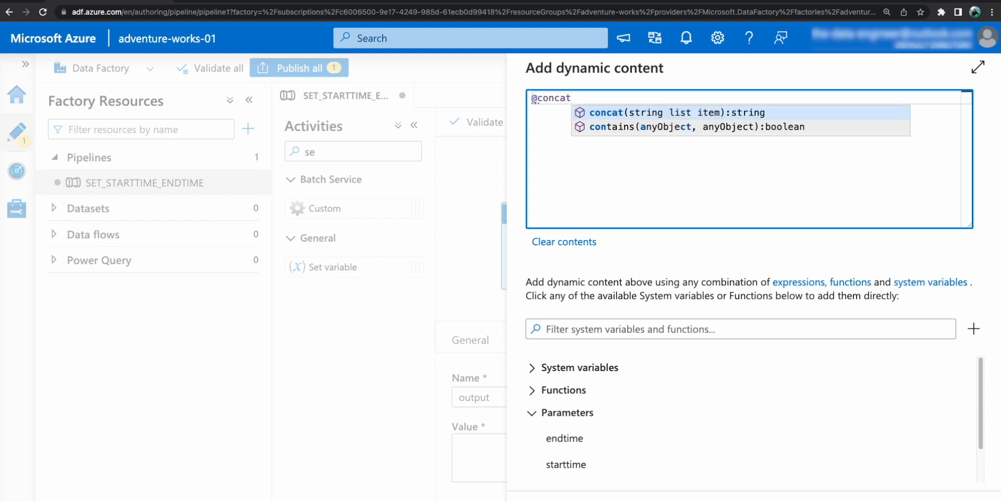
text(())
key(Left)
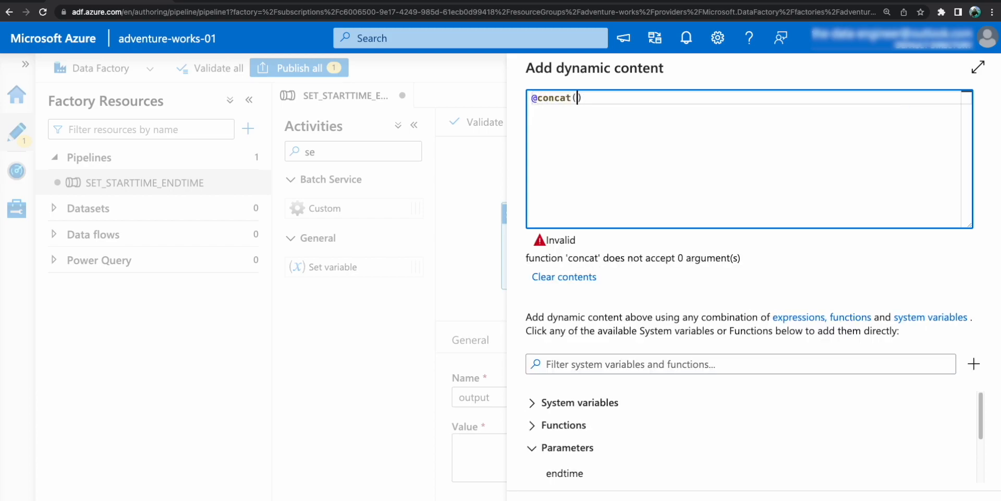
Add the comma-separated text arguments 'StartTime ->' and 'Endtime -> ' inside concat, ending with a comma.
text(')
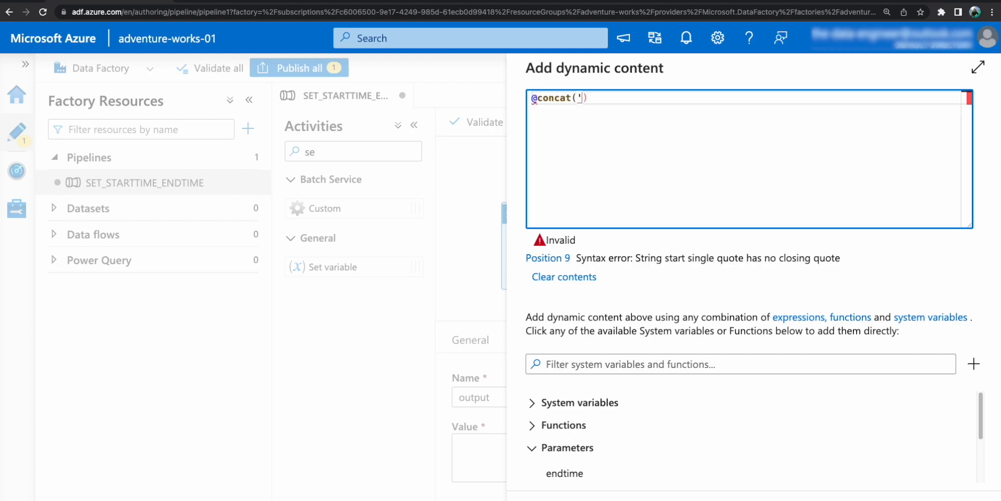
text(StartTime ->)
key(BackSpace)
text(')
text(, ')
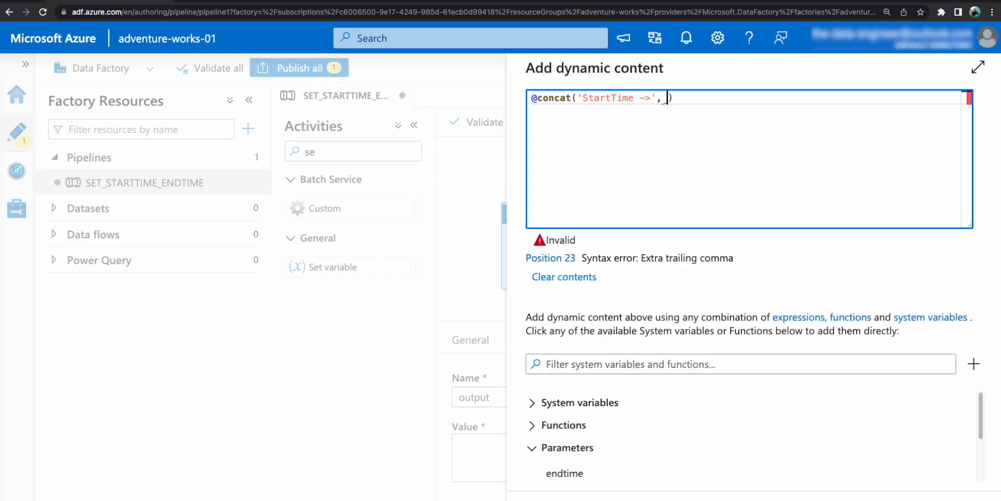
key(BackSpace)
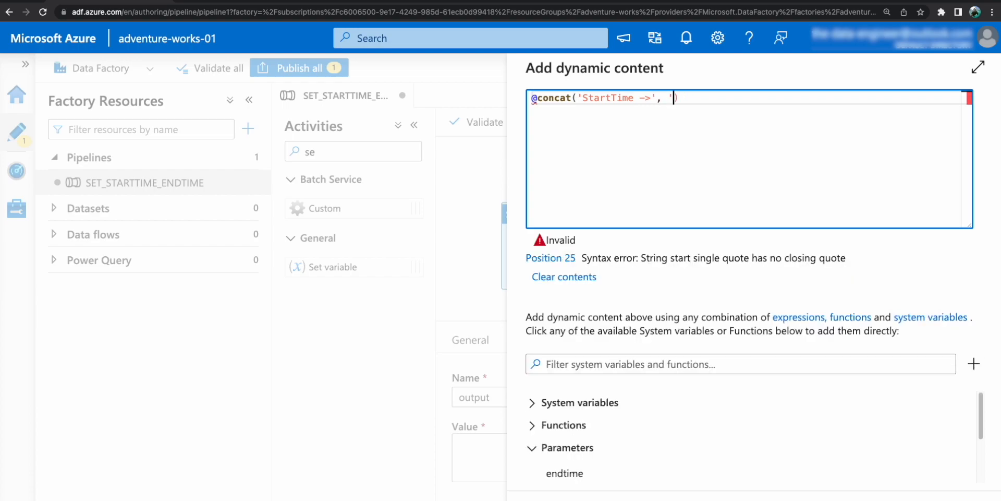
text(Endtime -> ')
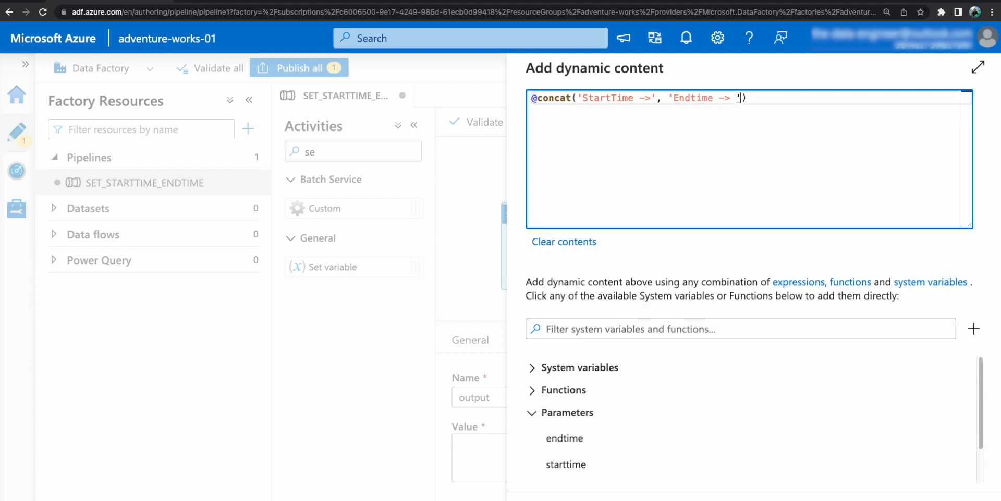
text(,)
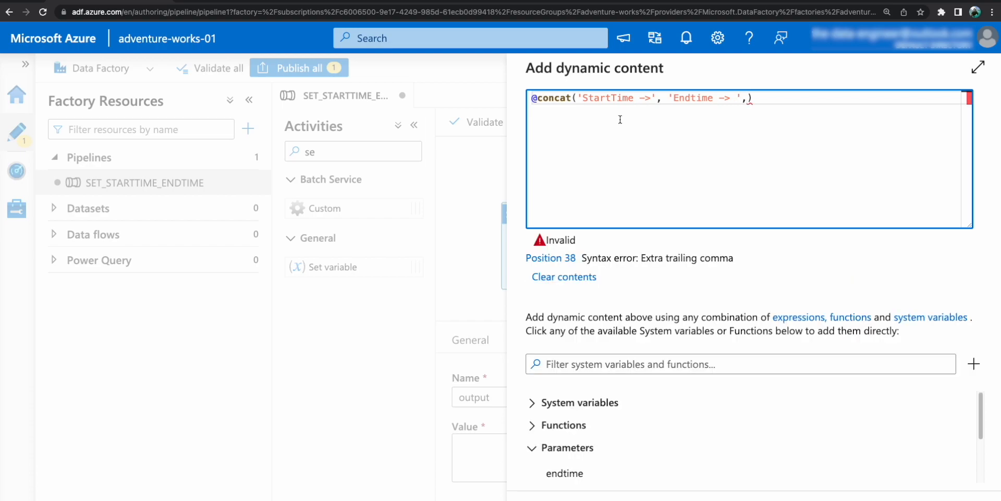
Insert the starttime parameter after the 'StartTime ->' argument and the endtime parameter after 'Endtime -> '.
click(667, 100)
scroll(582, 453, down, 1)
scroll(579, 456, down, 1)
click(577, 465)
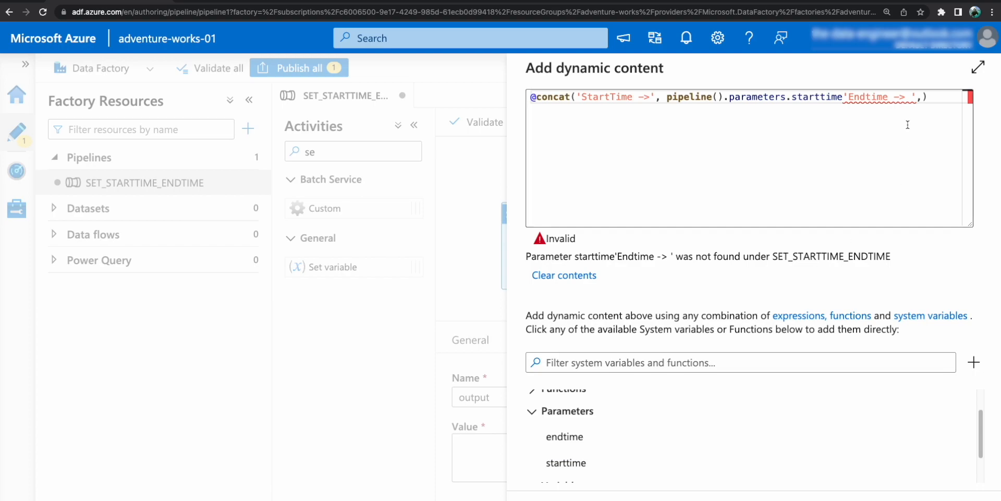
click(920, 98)
click(576, 437)
Add the missing comma between the starttime parameter and 'Endtime -> ', and accept the expression as the variable's value.
drag(826, 148, 793, 121)
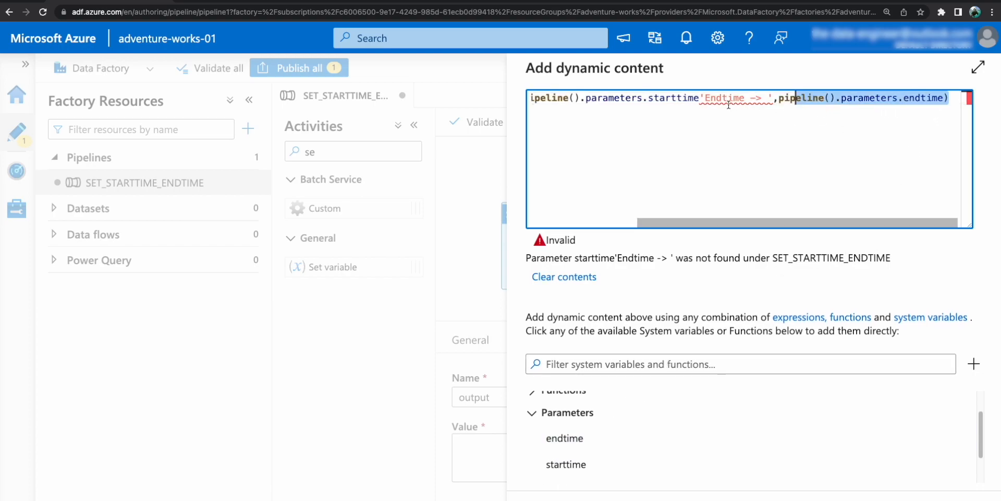
click(728, 104)
click(700, 98)
text(,)
drag(728, 99, 852, 214)
drag(836, 148, 702, 226)
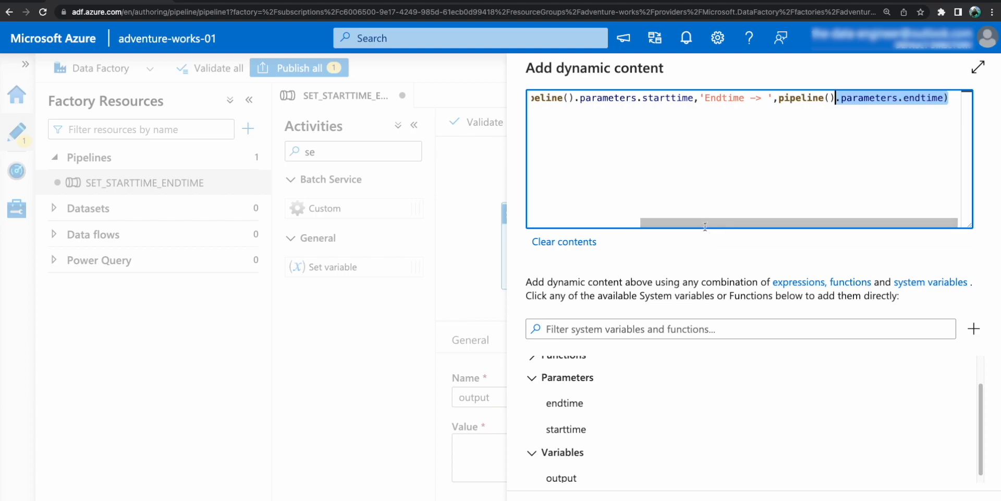
click(553, 499)
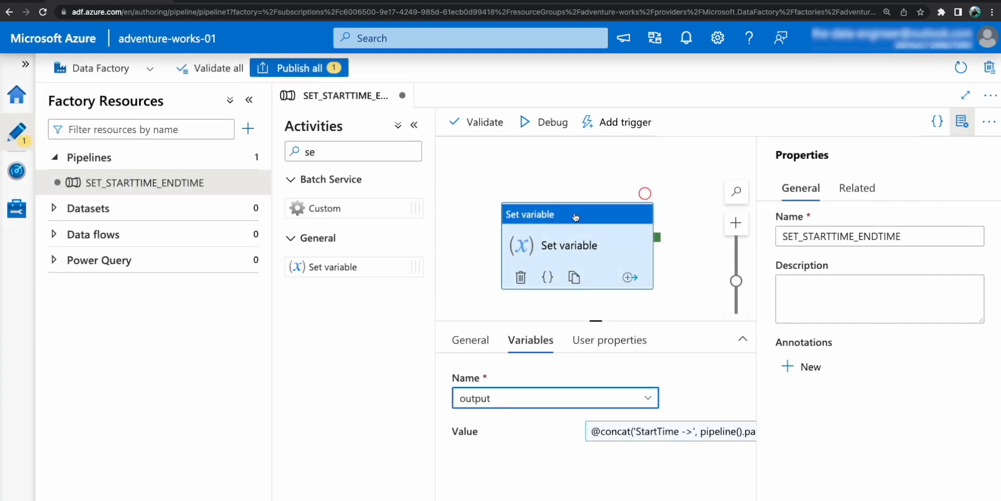
Start creating a new trigger for the pipeline.
drag(573, 215, 598, 204)
click(635, 171)
click(620, 122)
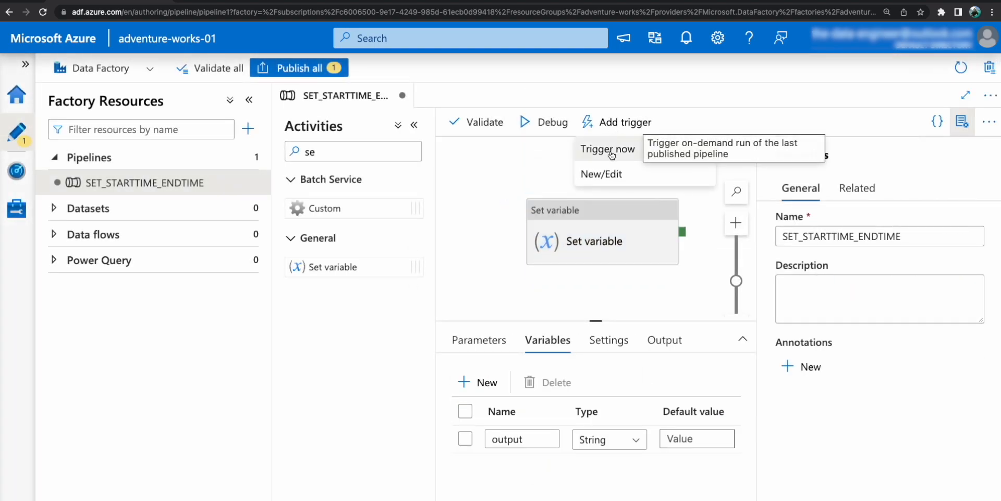
click(629, 176)
click(595, 107)
click(574, 156)
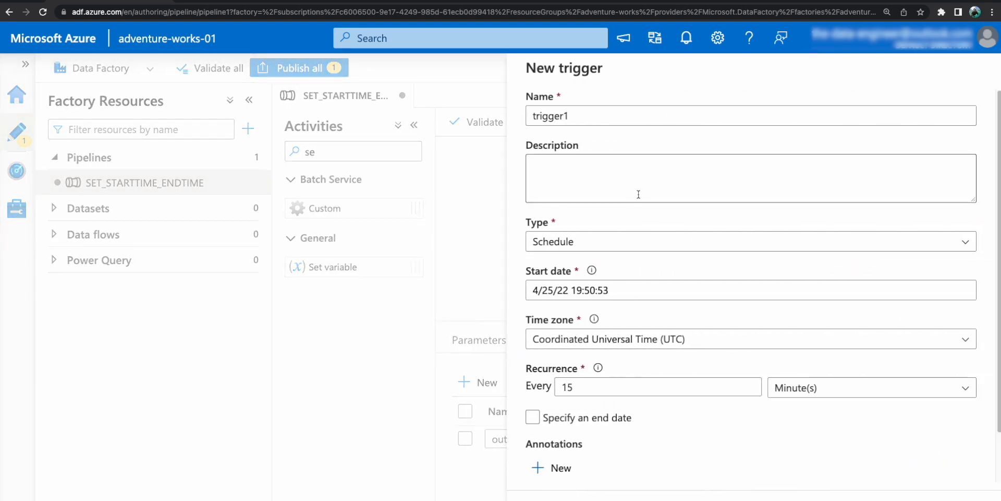
Name the new trigger SET_STARTTIME_ENDTIME_TRIGGER.
drag(614, 117, 498, 112)
text(SET_STARTTIME_END)
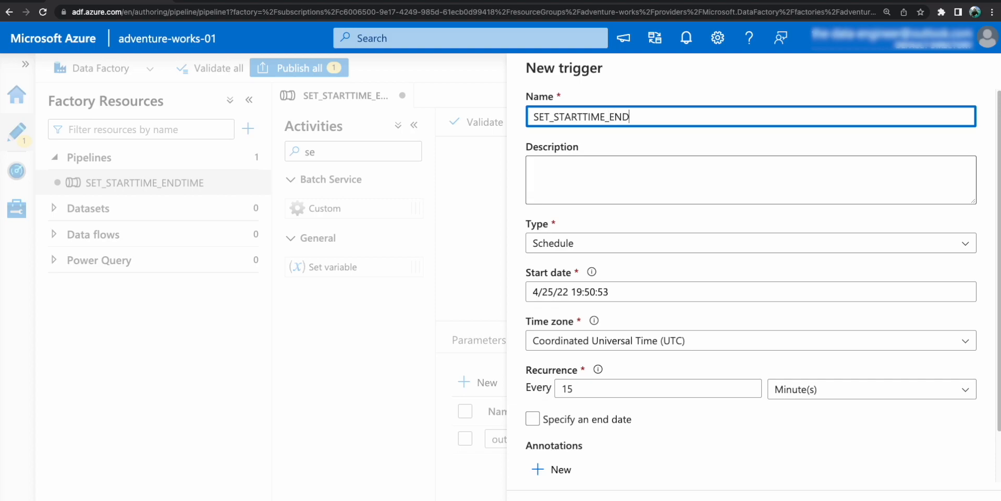
text(TIME_TRIGGER)
drag(595, 148, 619, 170)
click(618, 171)
Set the trigger's type to Tumbling window.
scroll(636, 237, down, 1)
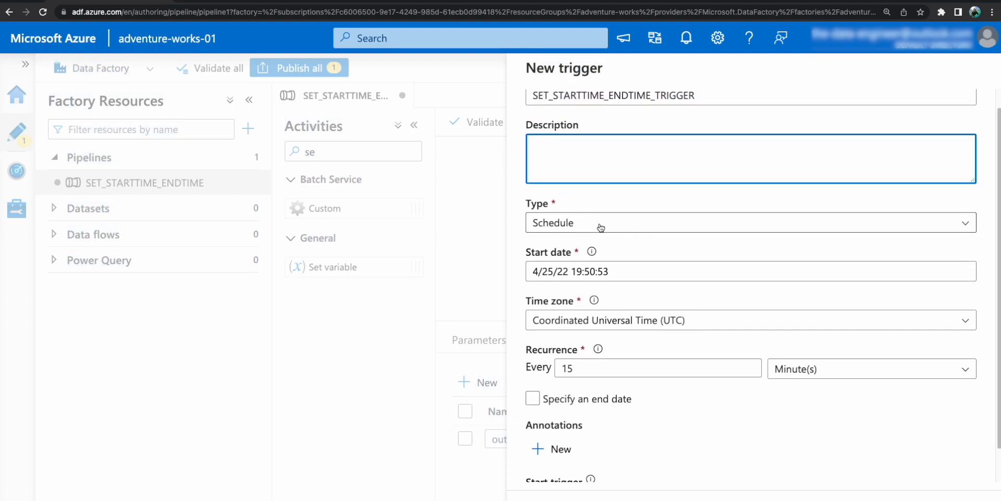
click(599, 225)
click(586, 305)
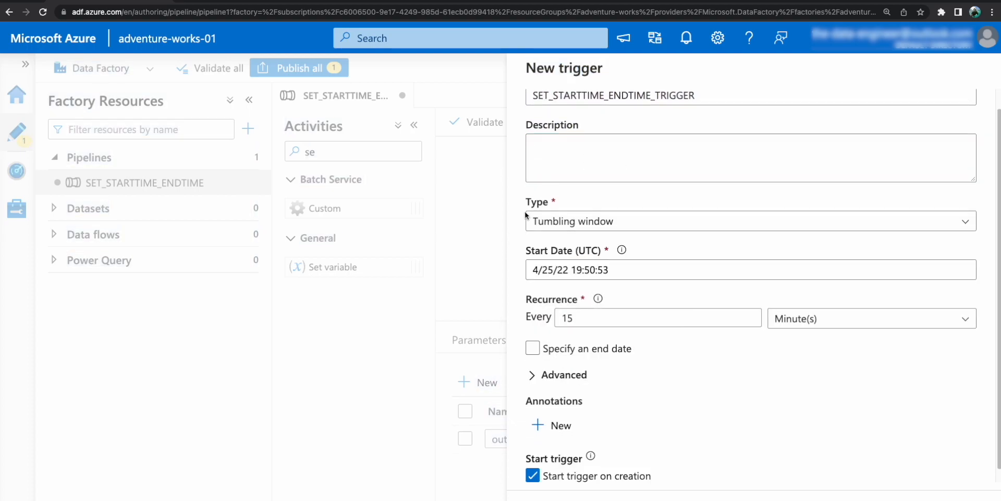
Set the trigger's start date time to 19:00:00 on 4/25/22, zeroing the minutes and seconds.
click(623, 271)
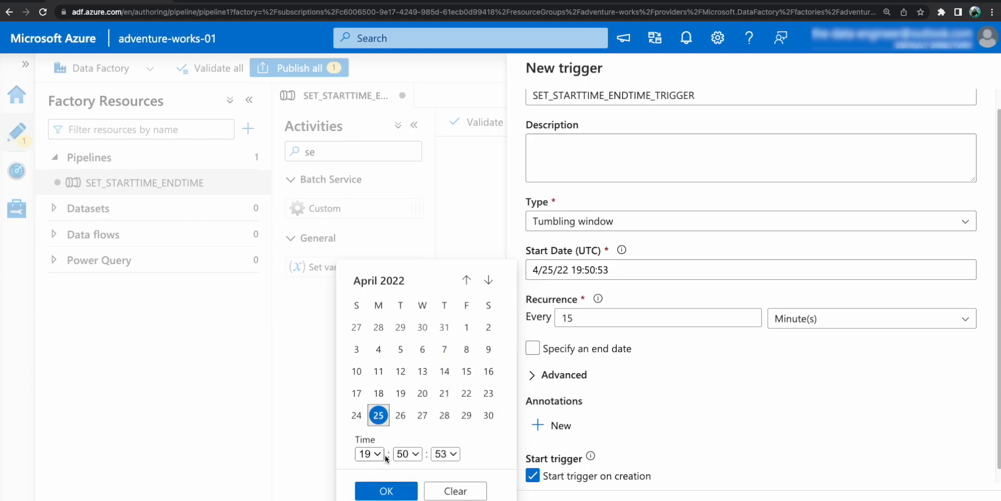
click(408, 453)
scroll(407, 250, up, 6)
scroll(407, 251, up, 4)
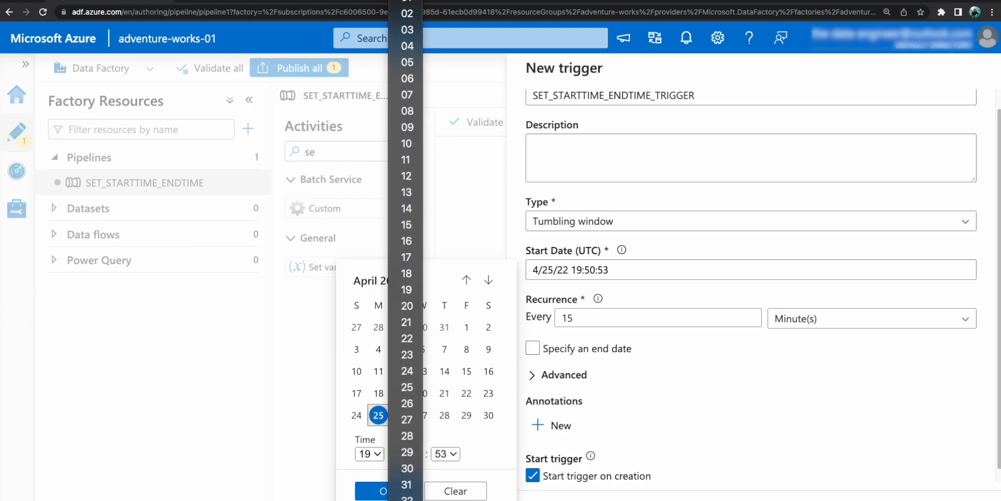
scroll(399, 38, up, 2)
click(399, 38)
click(453, 455)
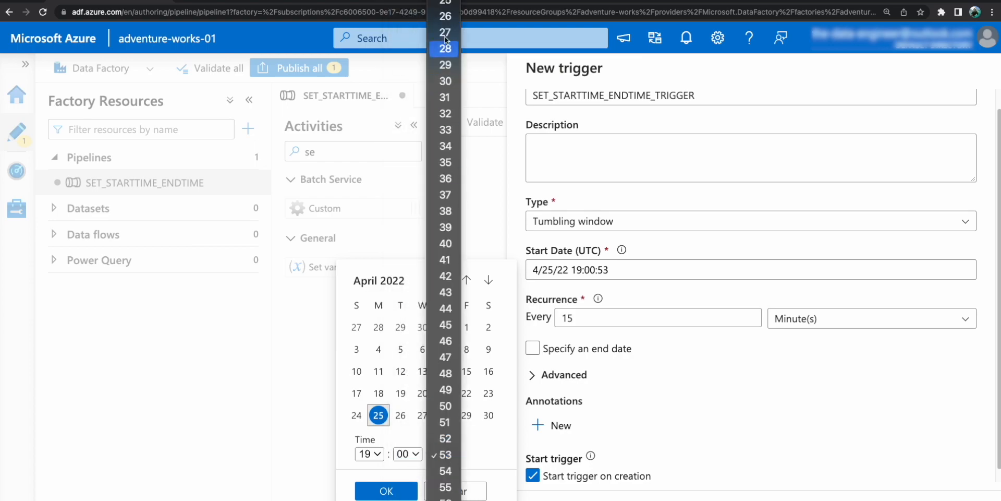
scroll(445, 459, up, 5)
scroll(445, 250, up, 3)
click(444, 38)
click(386, 491)
Set the trigger's recurrence to every 10 minutes.
click(592, 317)
key(BackSpace)
text(0)
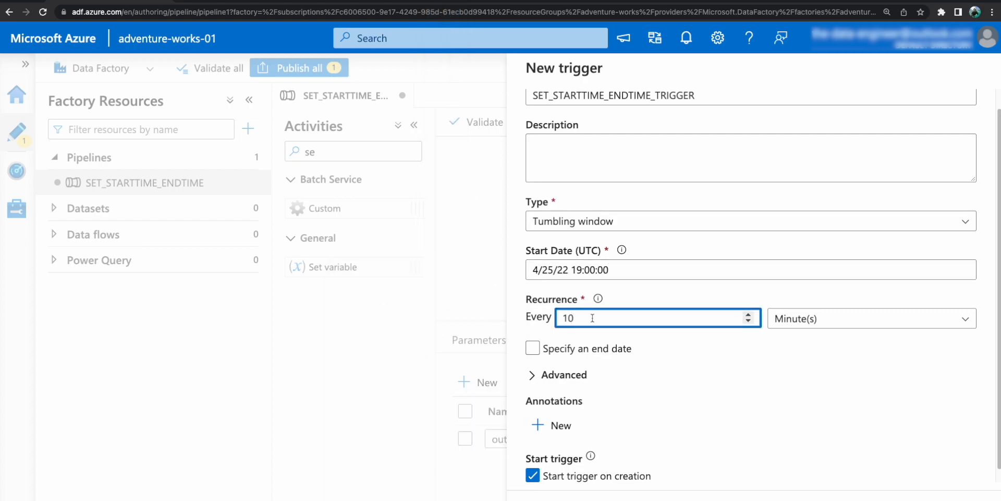
drag(572, 270, 613, 270)
Enable an end date for the trigger and zero its seconds so it ends on 4/26/22 at 19:50:00.
click(533, 350)
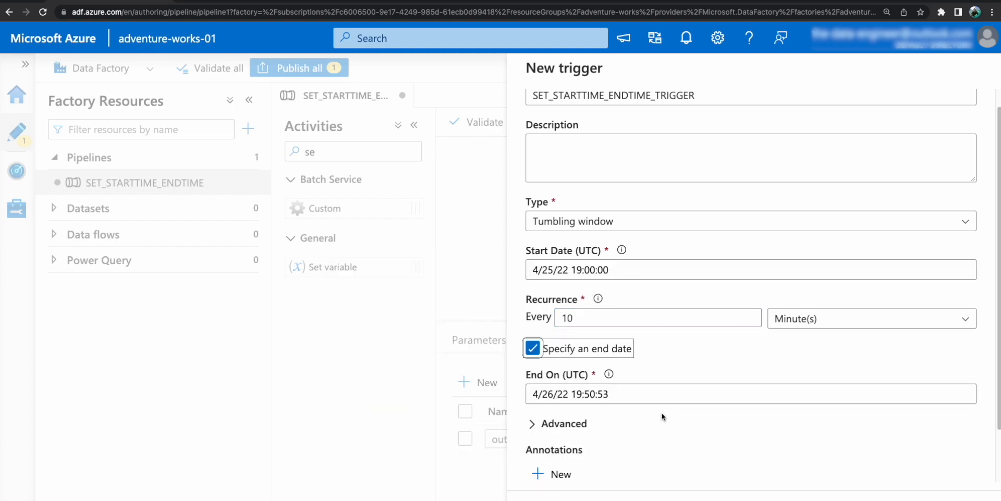
click(626, 394)
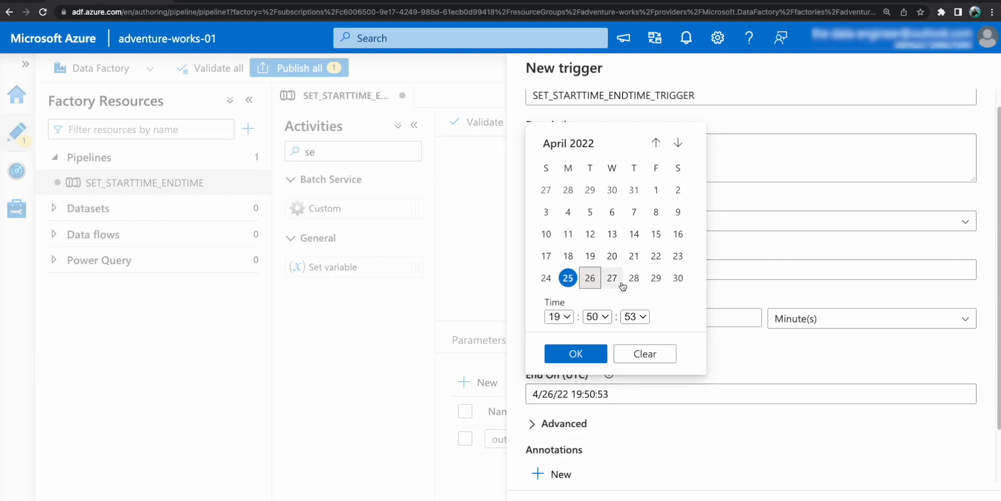
click(635, 316)
scroll(634, 260, up, 8)
scroll(634, 209, up, 3)
click(634, 8)
click(576, 353)
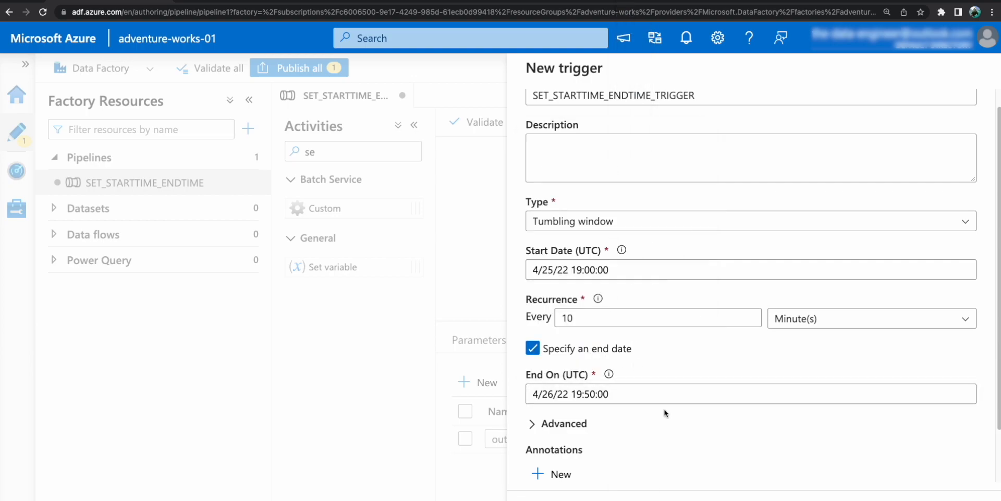
scroll(609, 437, down, 2)
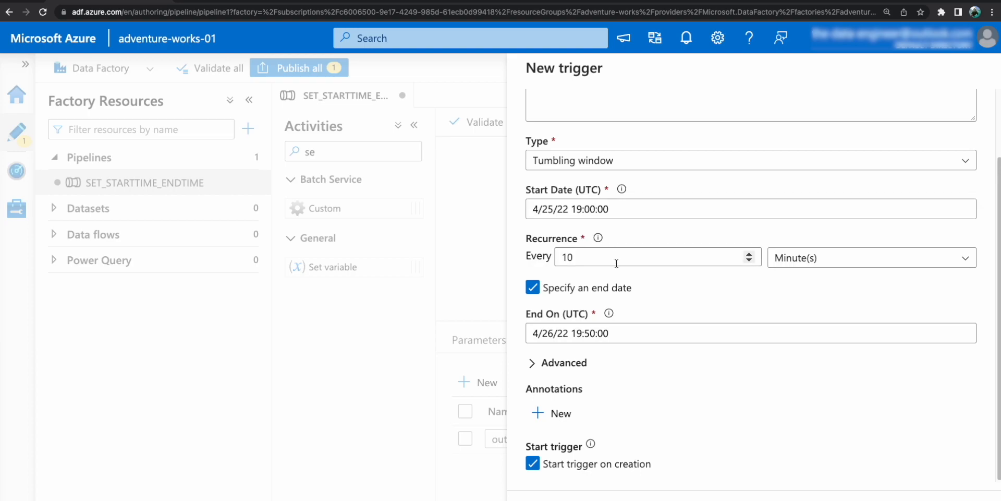
double_click(569, 256)
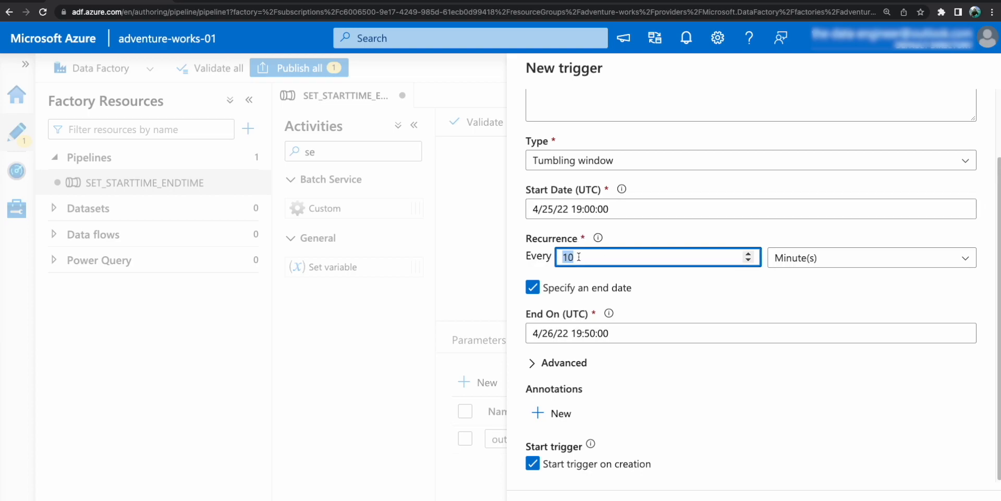
click(842, 291)
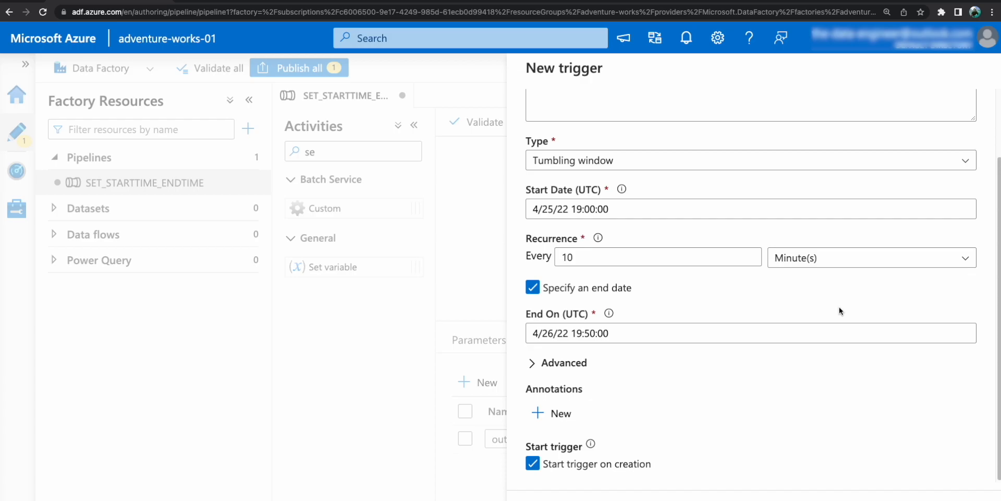
Expand the trigger's advanced settings and examine the Add dependencies option.
click(534, 363)
scroll(729, 389, down, 5)
drag(526, 184, 589, 205)
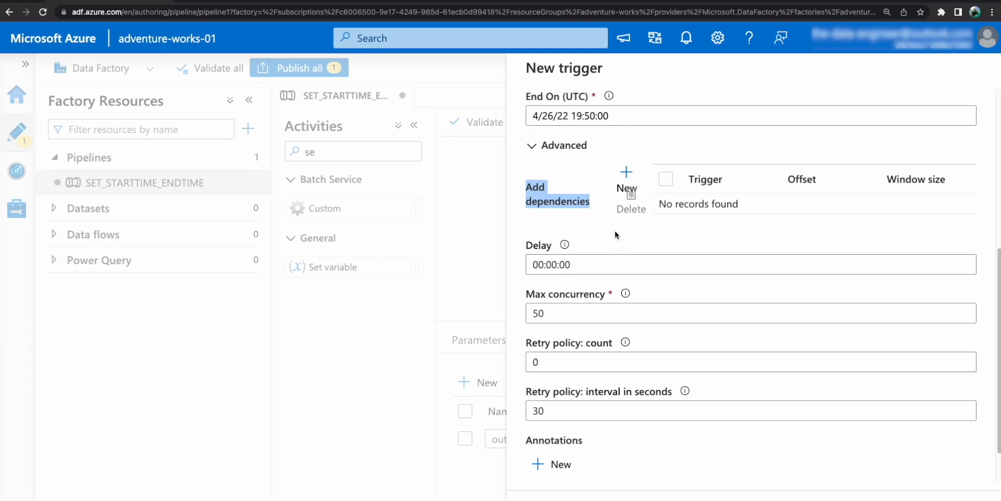
Switch to the Microsoft documentation page on tumbling window trigger dependencies and examine its usage scenarios and dependency offset examples.
click(360, 2)
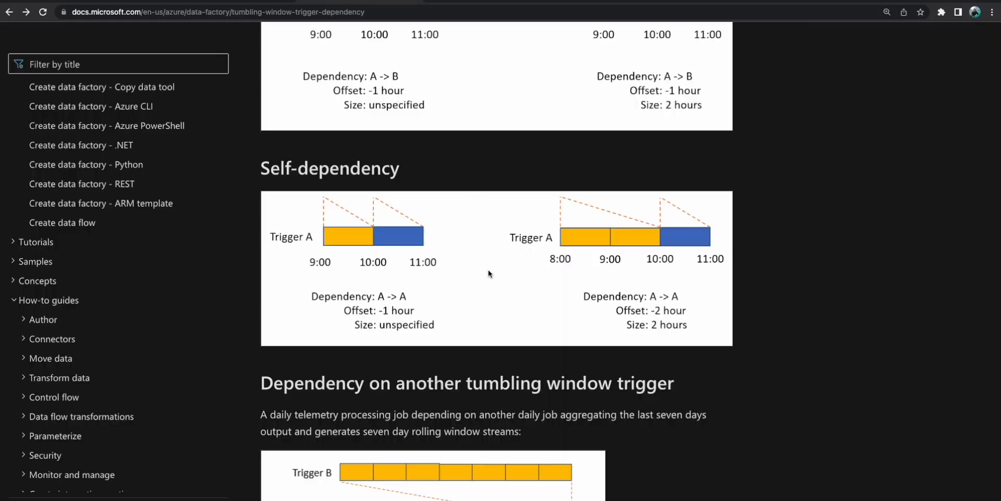
scroll(502, 247, up, 2)
scroll(504, 251, up, 7)
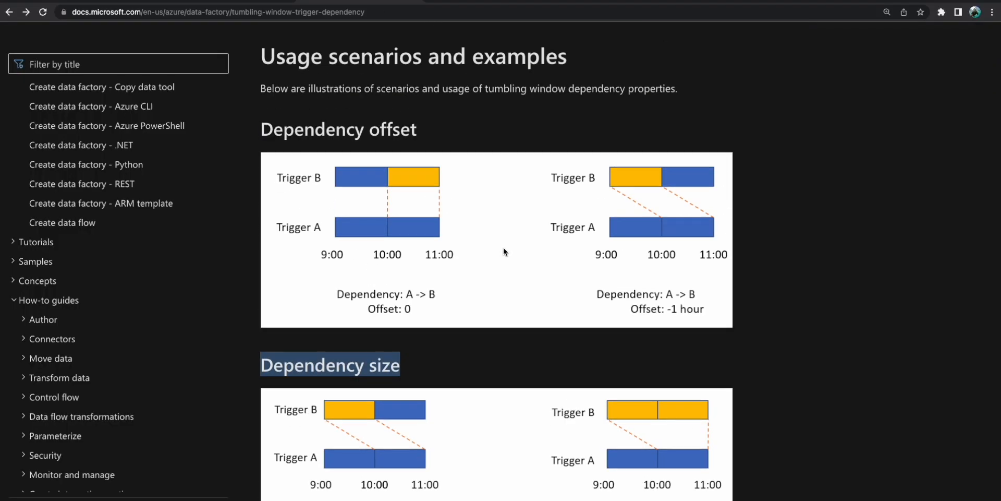